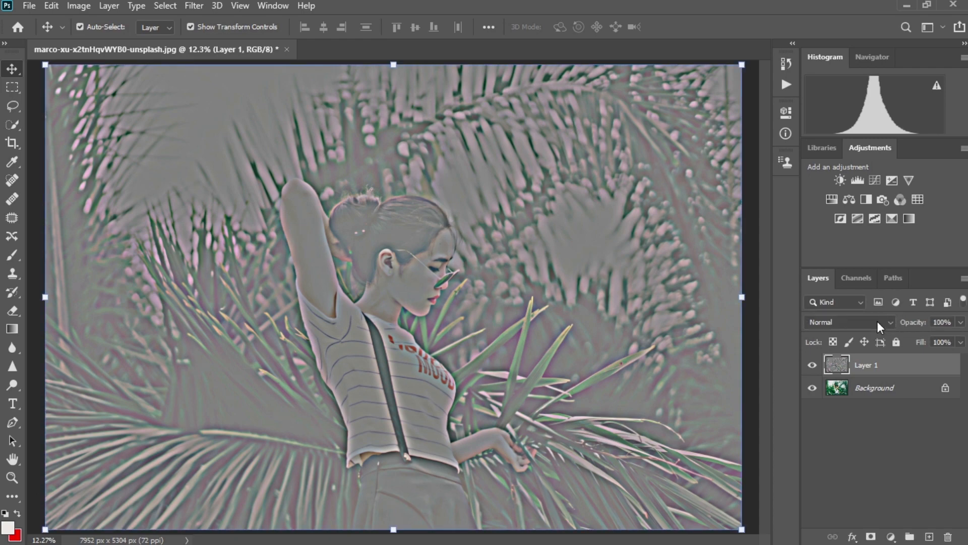
Step: Set Layer 1's blend mode to Overlay and toggle its visibility off and on to compare the effect
left_click(877, 320)
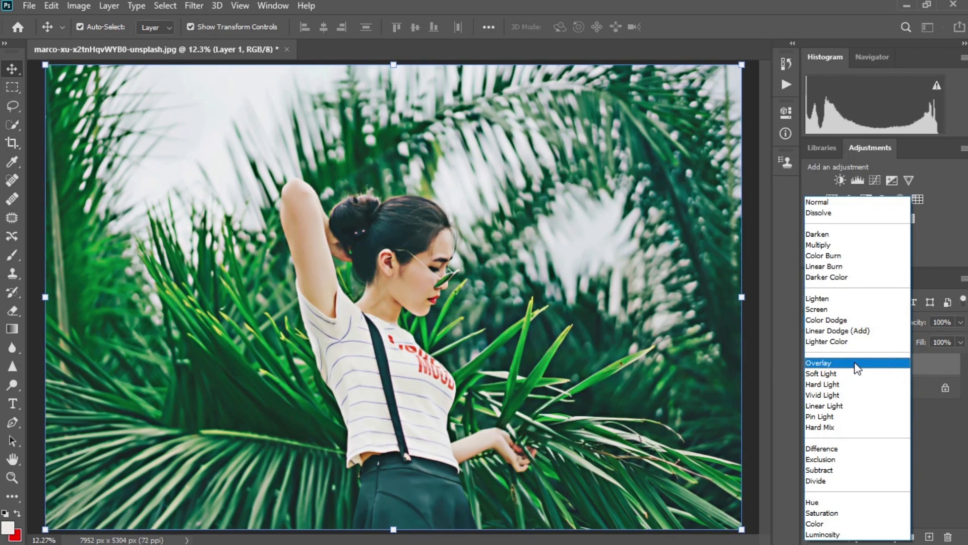
left_click(855, 363)
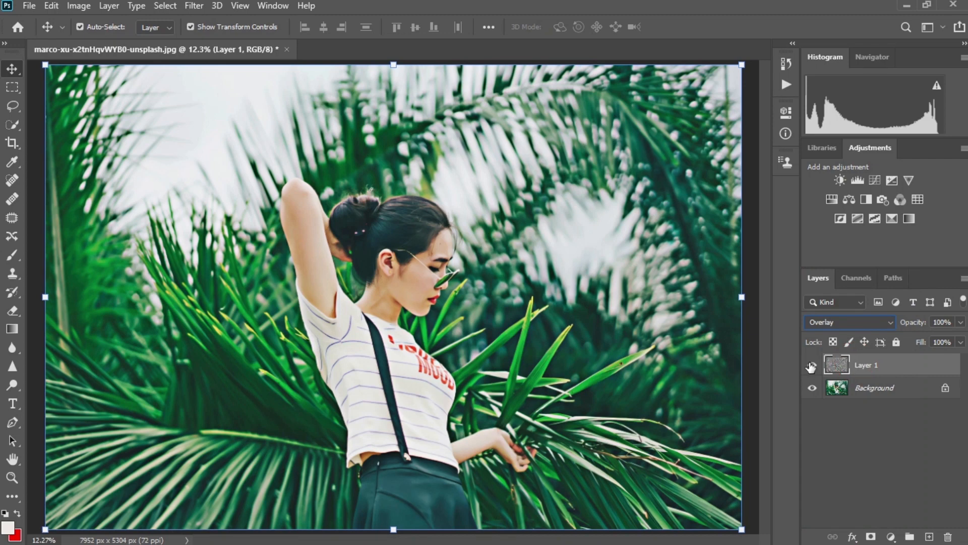
left_click(812, 365)
left_click(812, 365)
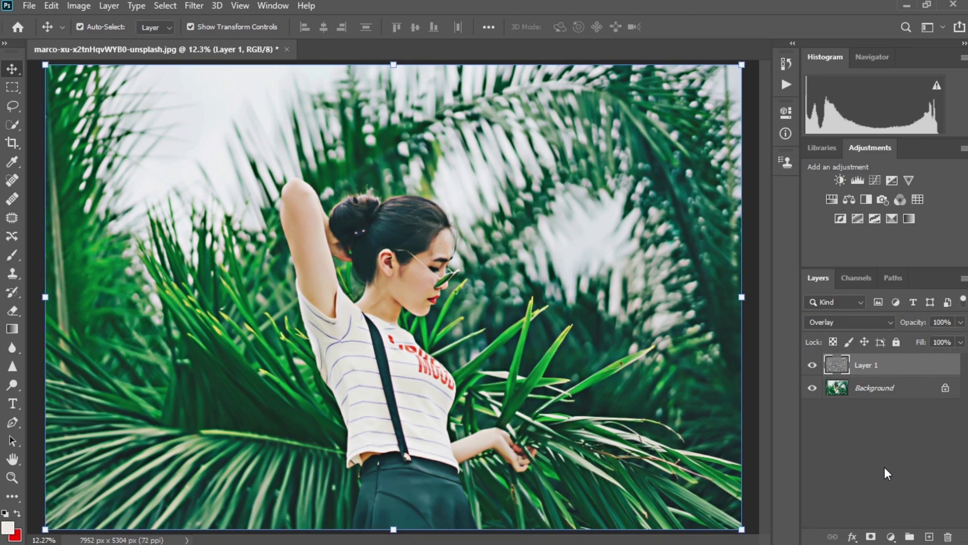
Step: Add a Gradient fill layer above Layer 1 with the Radial style
left_click(891, 536)
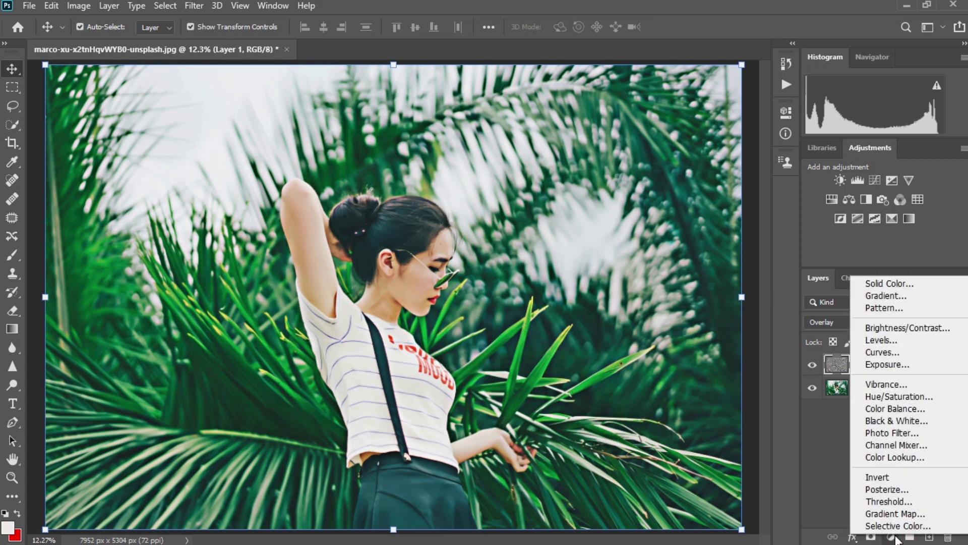
left_click(901, 298)
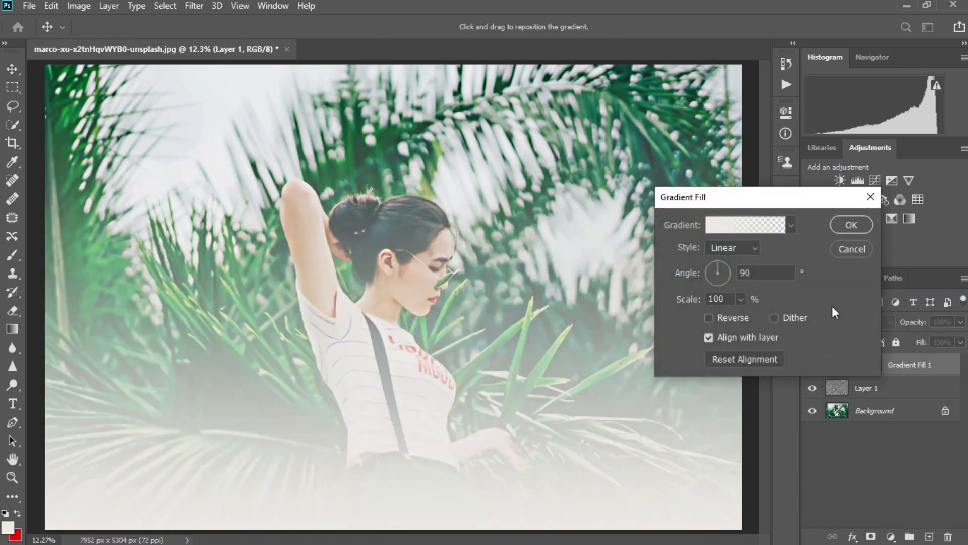
left_click_drag(754, 202, 658, 186)
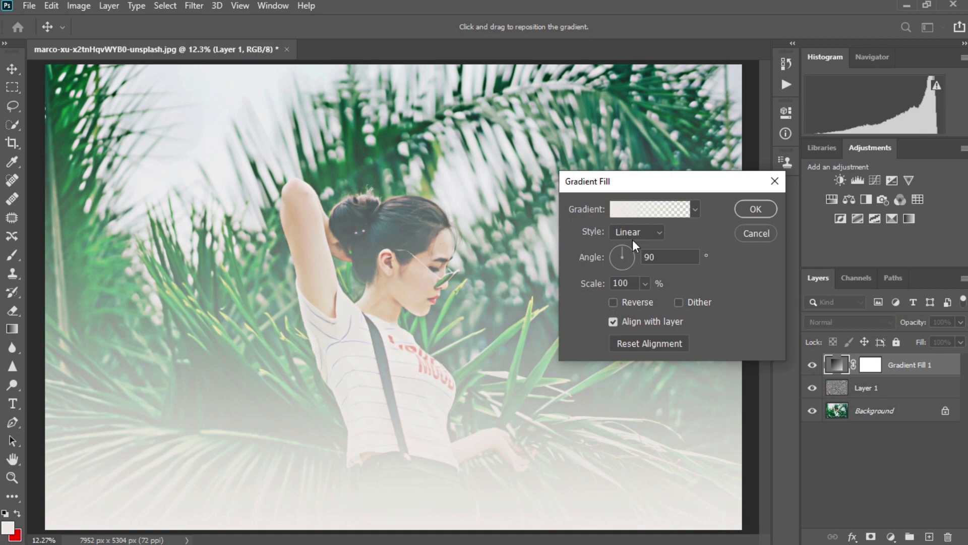
left_click(633, 239)
left_click(631, 253)
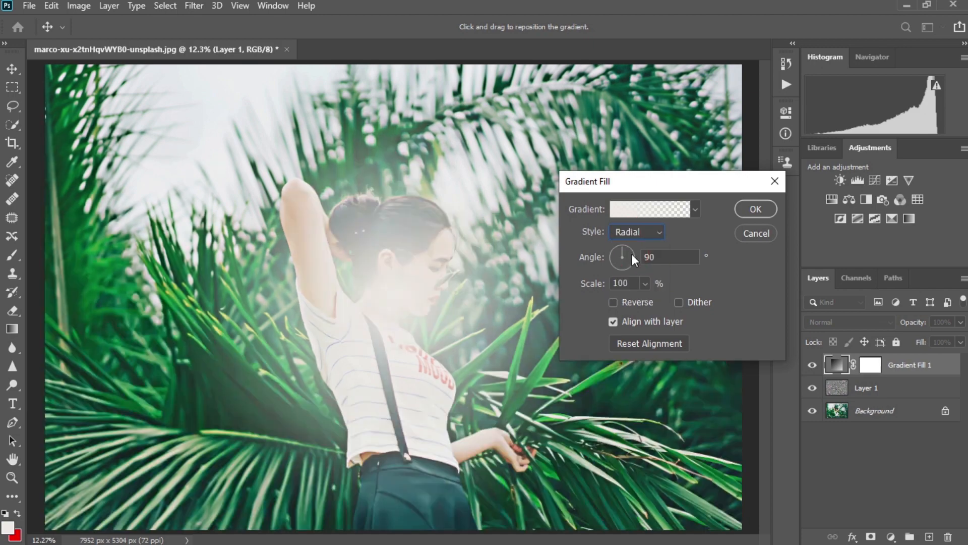
Step: Open the fill's gradient for editing and apply the Black, White preset from the Basics group
left_click(635, 210)
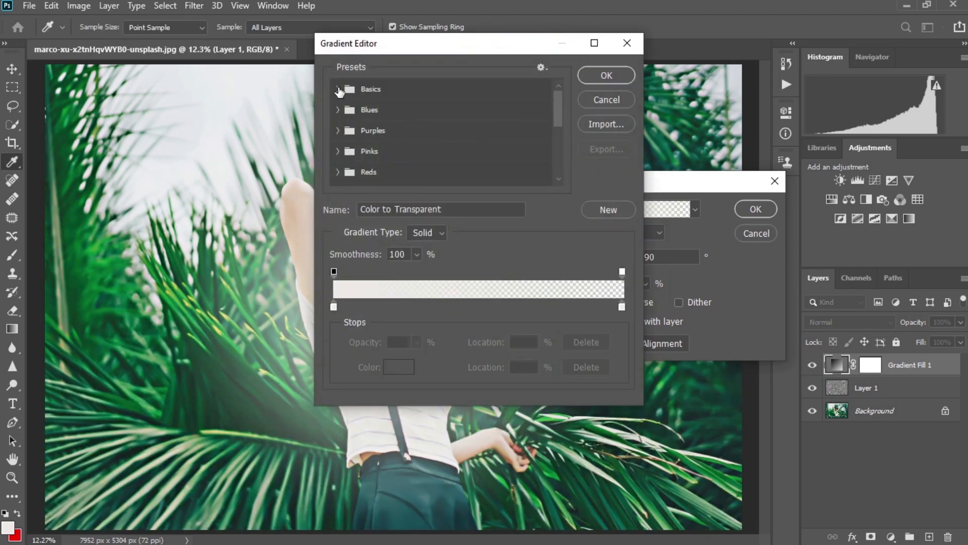
left_click(338, 90)
left_click(402, 111)
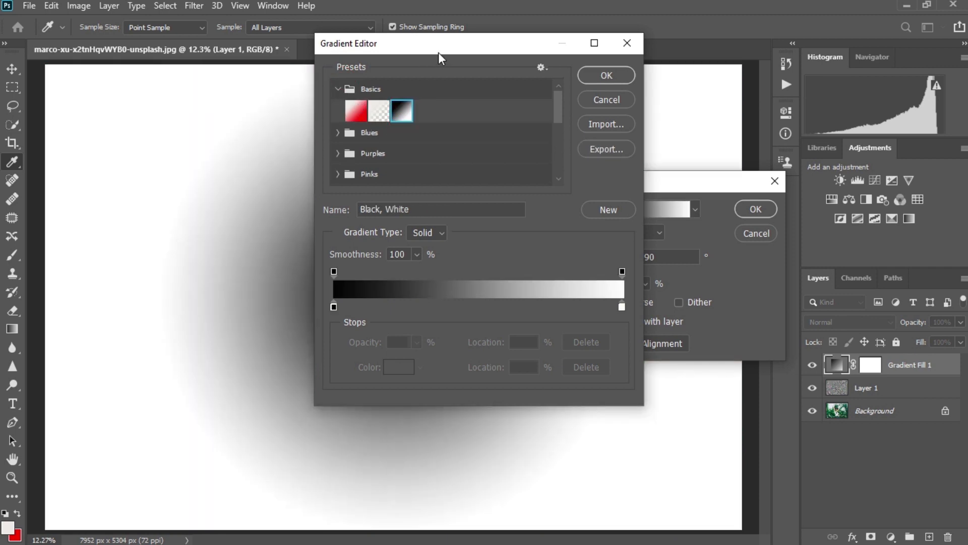
left_click_drag(438, 52, 623, 113)
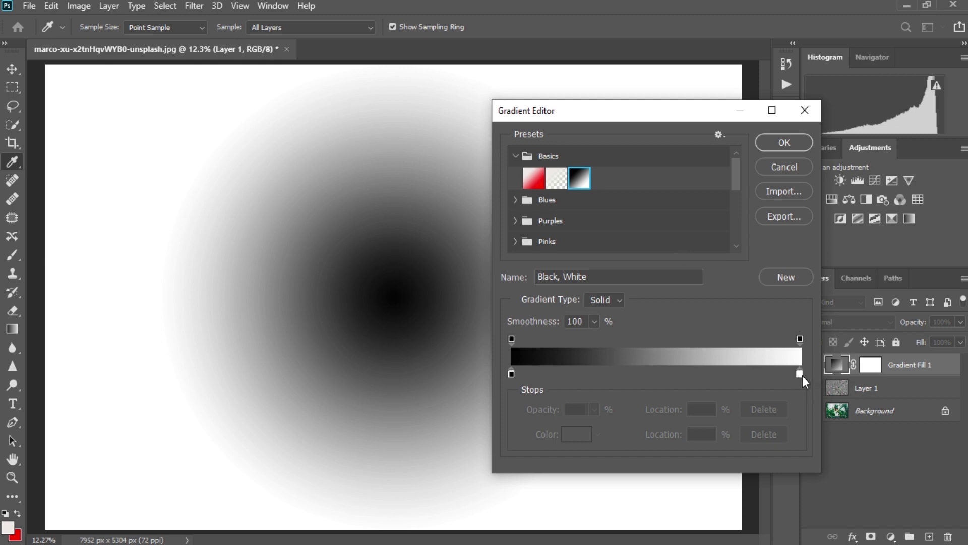
Step: Set the opacity stop at the gradient's white end to 0% and accept the edited gradient
left_click(800, 338)
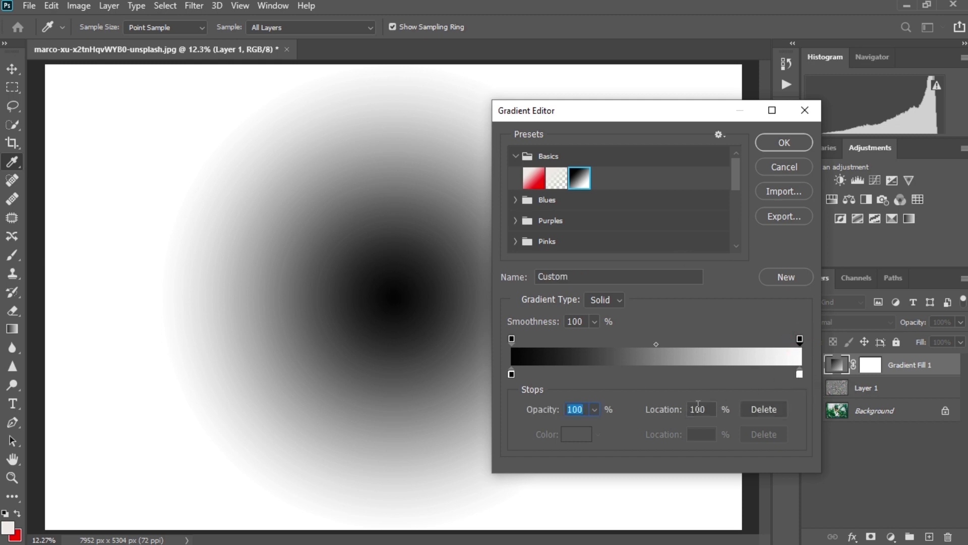
left_click(595, 408)
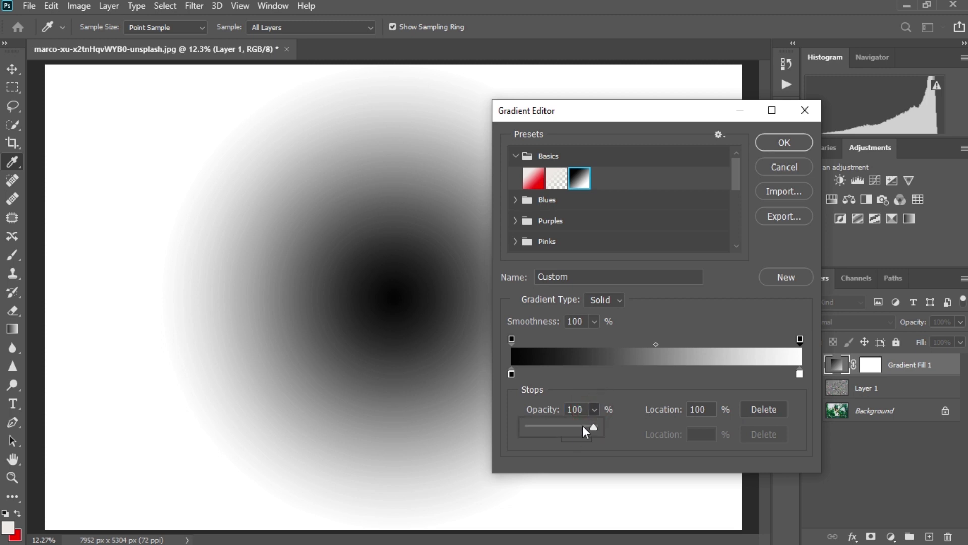
left_click_drag(559, 430, 514, 422)
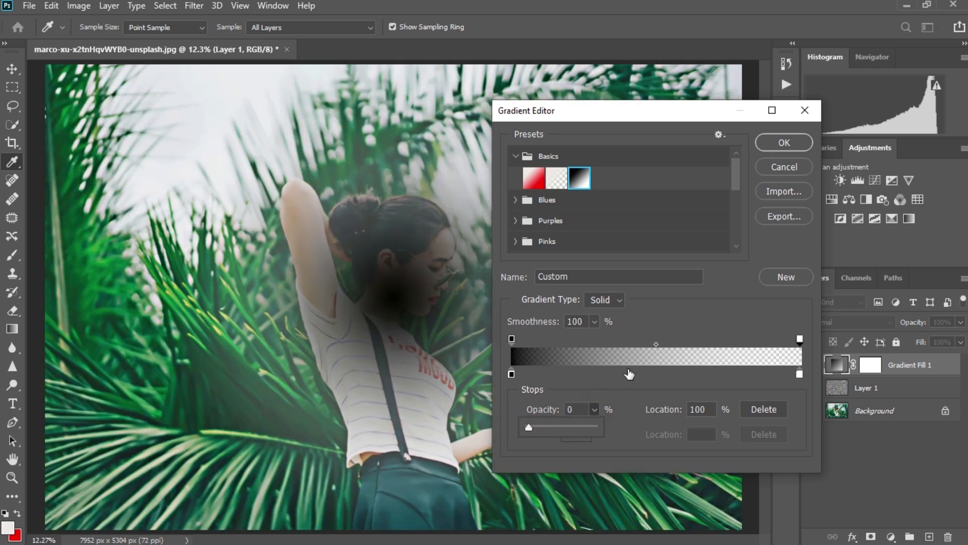
left_click(667, 304)
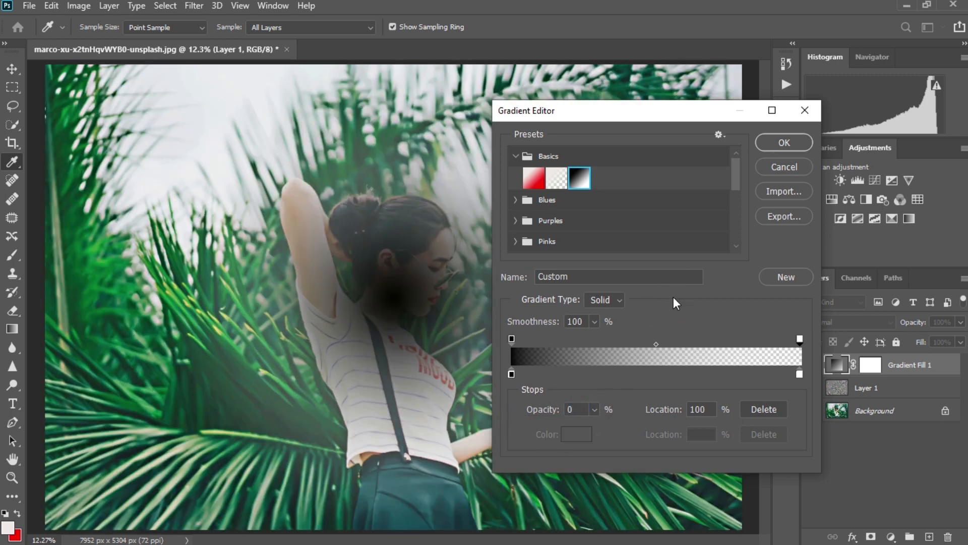
left_click(776, 144)
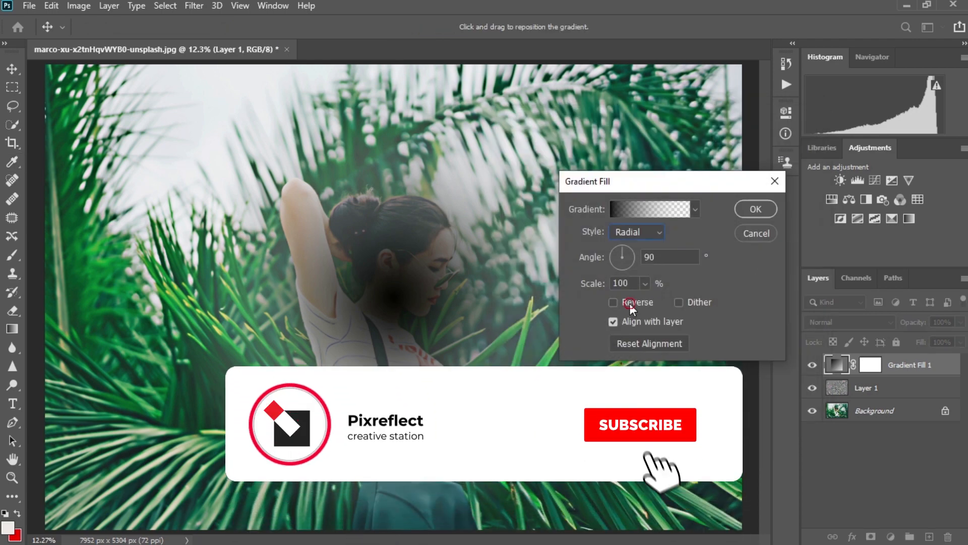
Step: Reverse the radial gradient, move its center slightly up and left on the woman, and scale it to 177%
left_click(625, 302)
left_click_drag(396, 297, 378, 272)
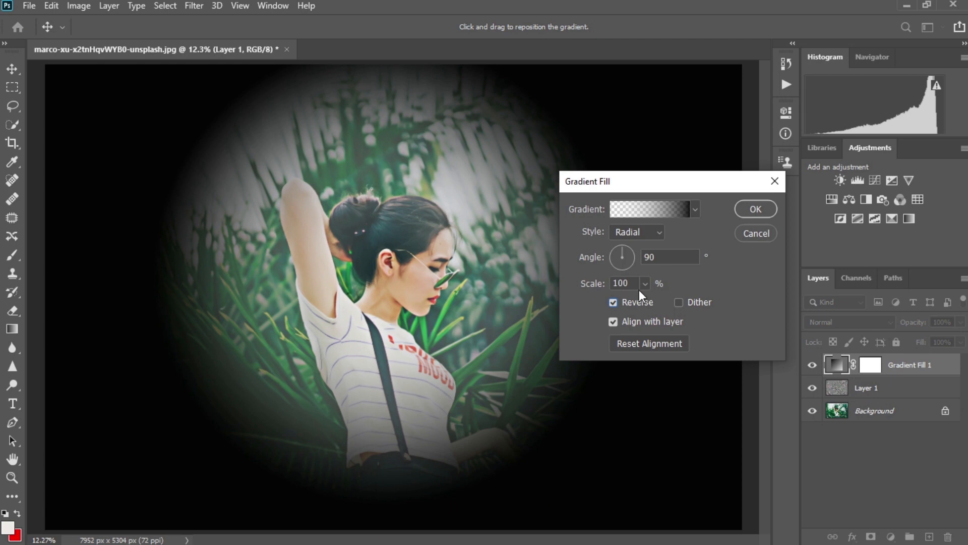
left_click(645, 283)
mouse_move(652, 297)
left_mouse_down()
mouse_move(644, 302)
mouse_move(656, 303)
mouse_move(650, 298)
left_mouse_up()
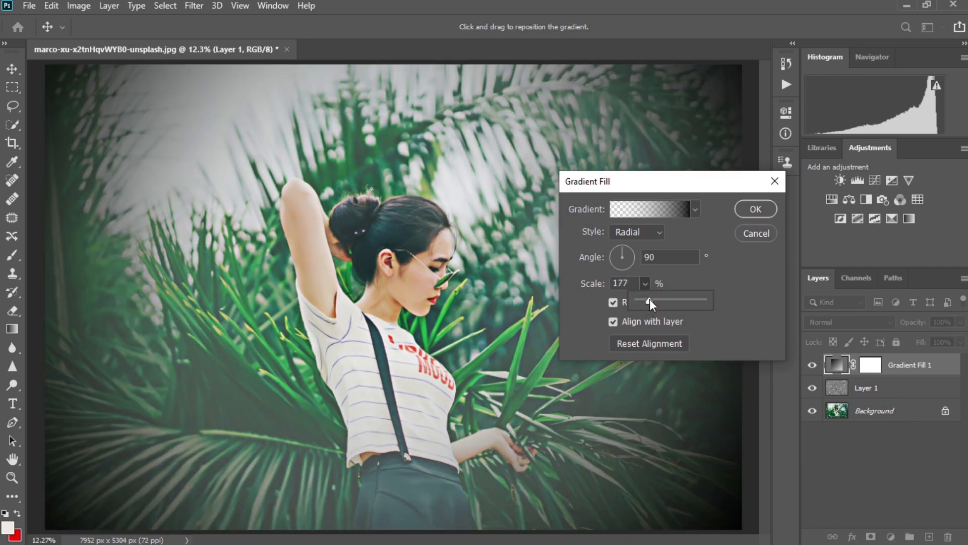
left_click(752, 210)
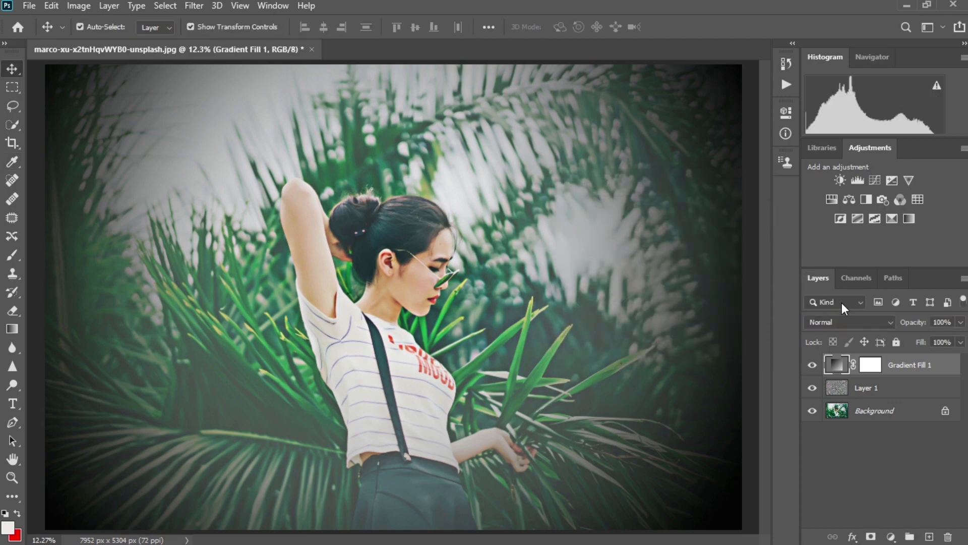
Step: Set the Gradient Fill 1 layer's blend mode to Overlay
left_click(840, 321)
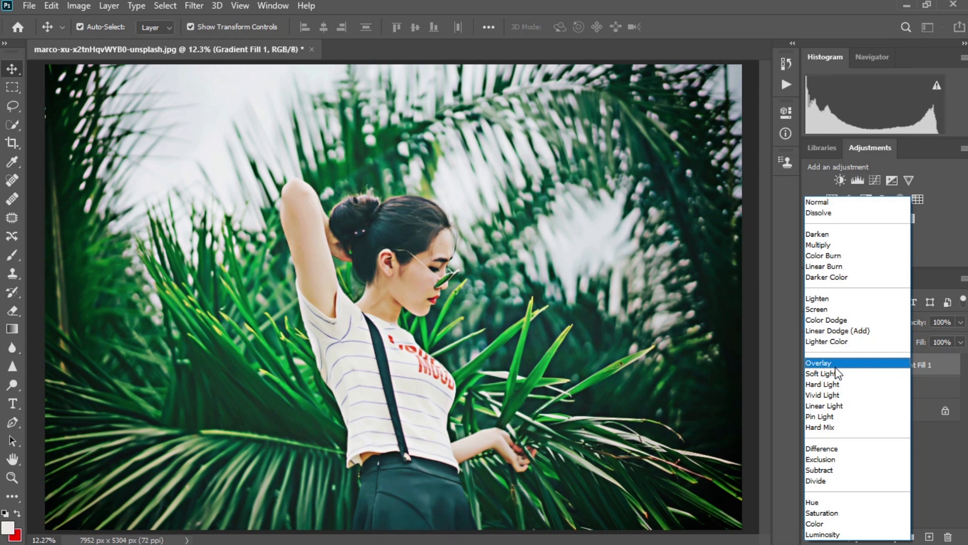
left_click(835, 364)
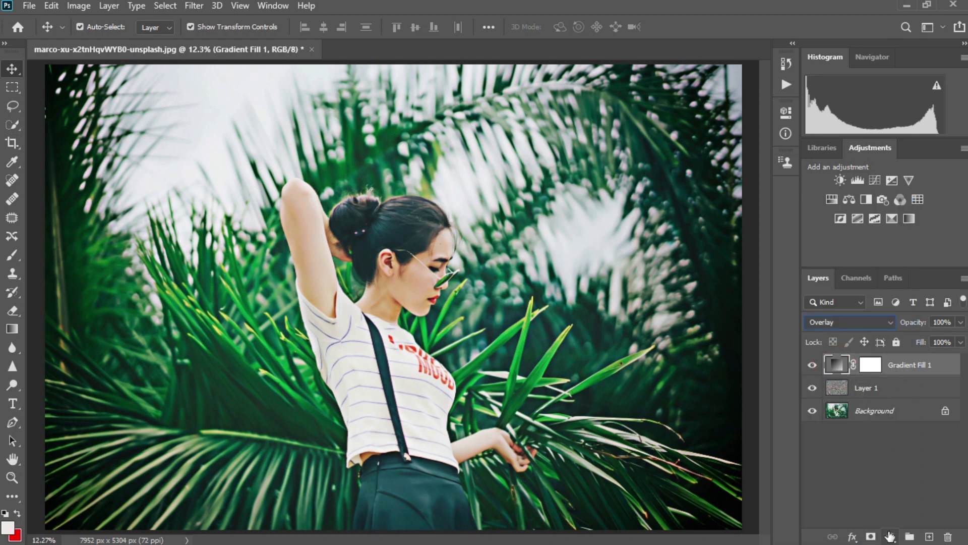
Step: Add a Vibrance adjustment layer with Saturation at -41
left_click(890, 536)
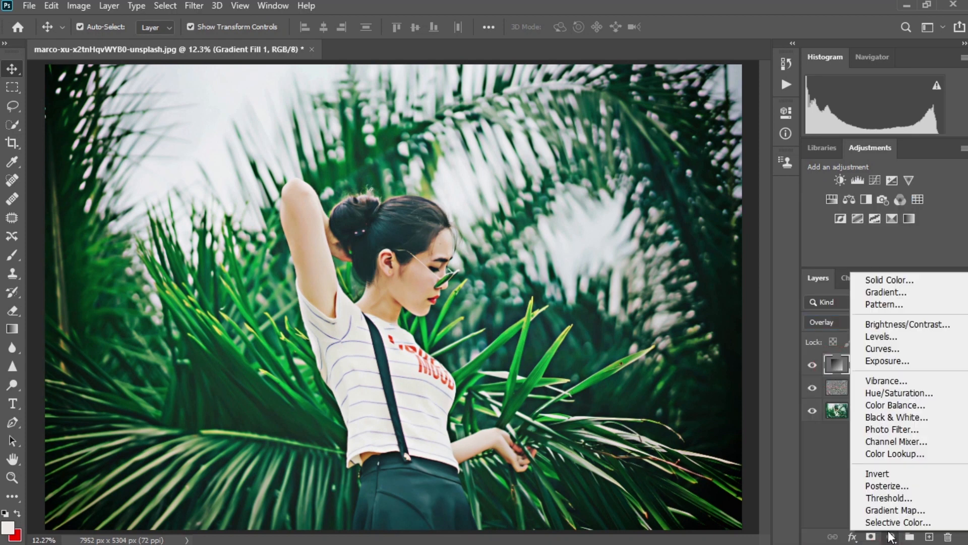
left_click(887, 381)
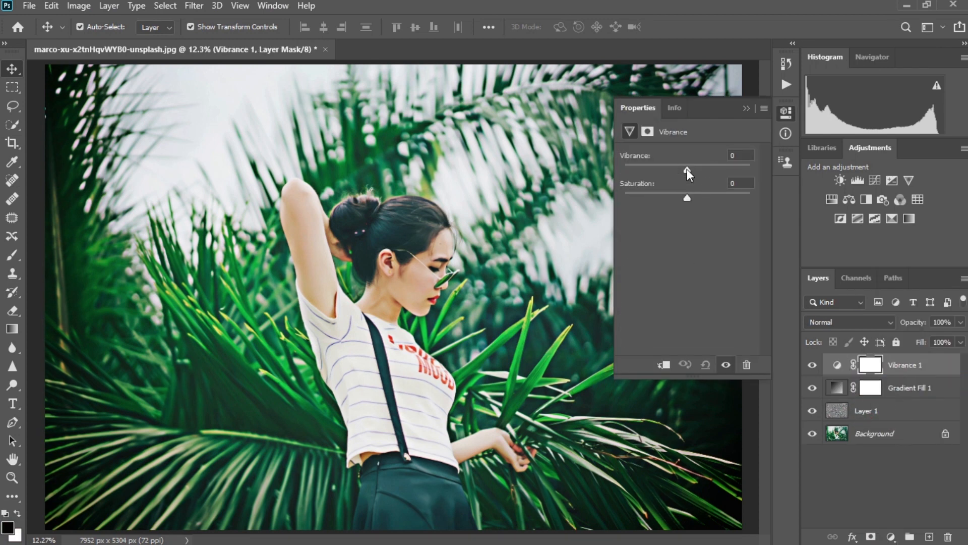
left_click_drag(684, 199, 660, 197)
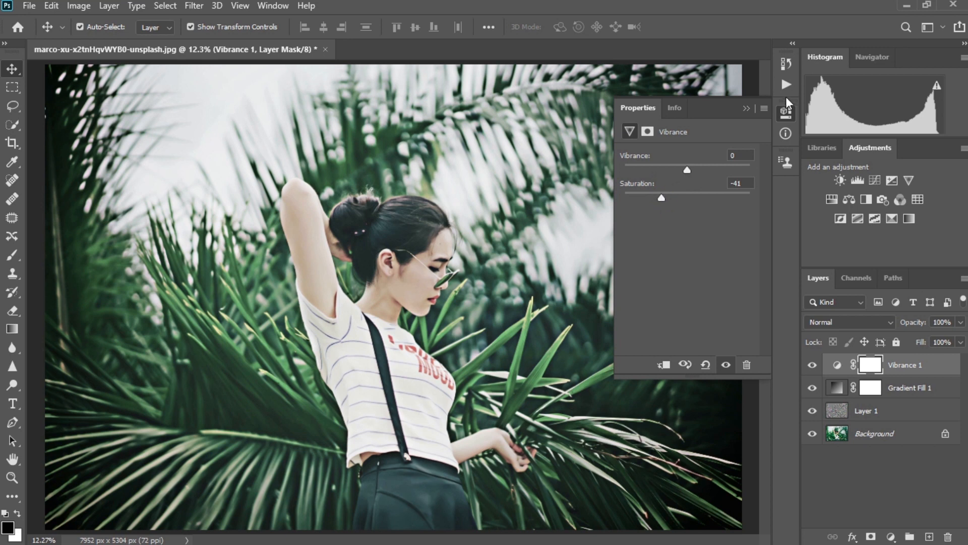
left_click(785, 114)
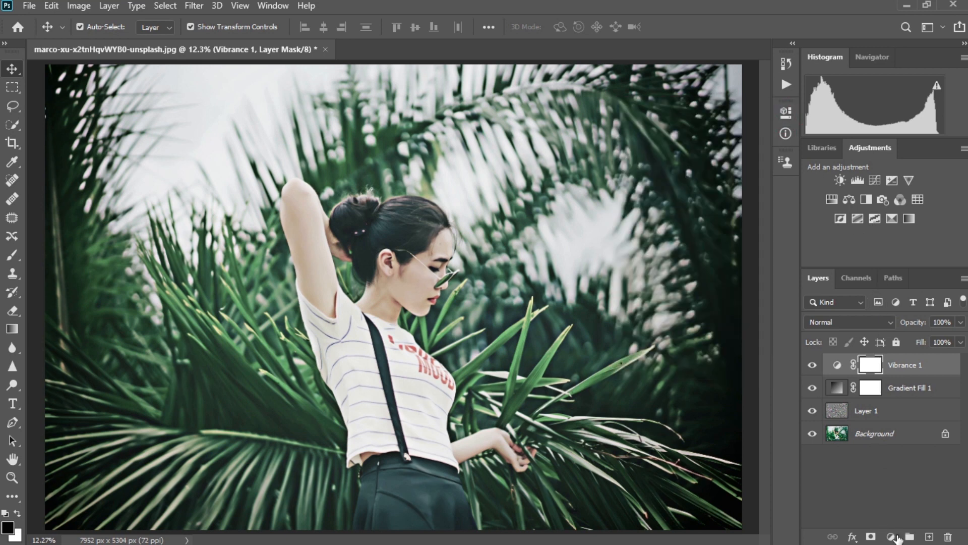
Step: Add a second Gradient fill layer on top using the Purple_02 preset from the Purples group
left_click(891, 536)
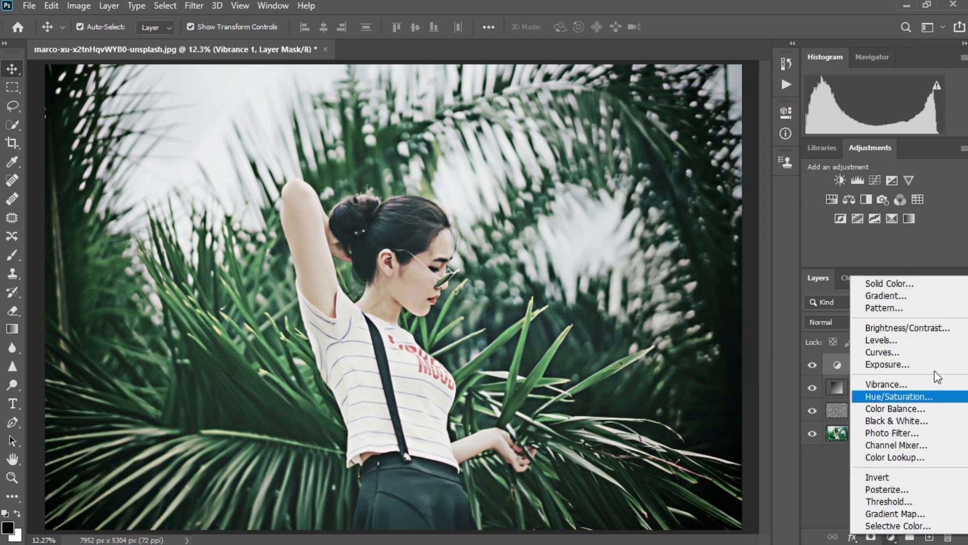
left_click(935, 298)
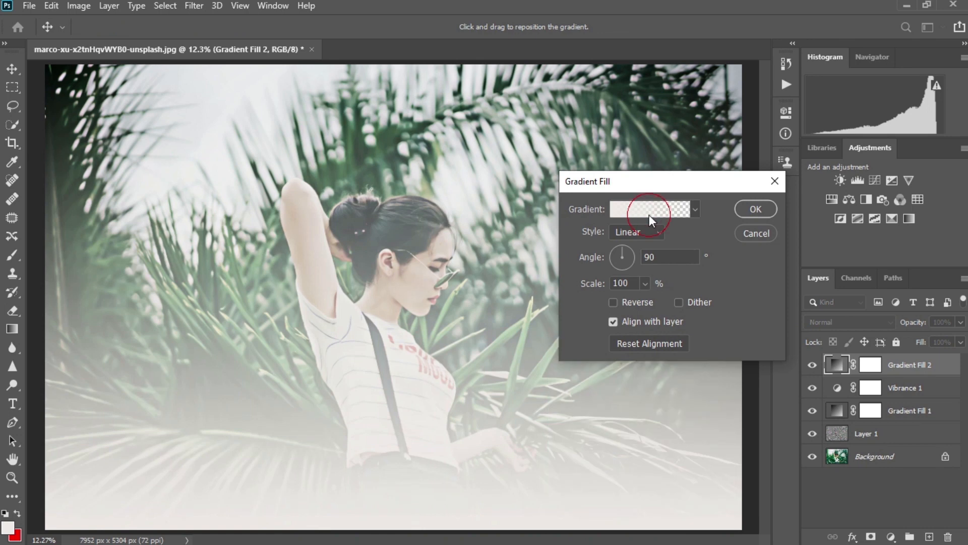
left_click(649, 215)
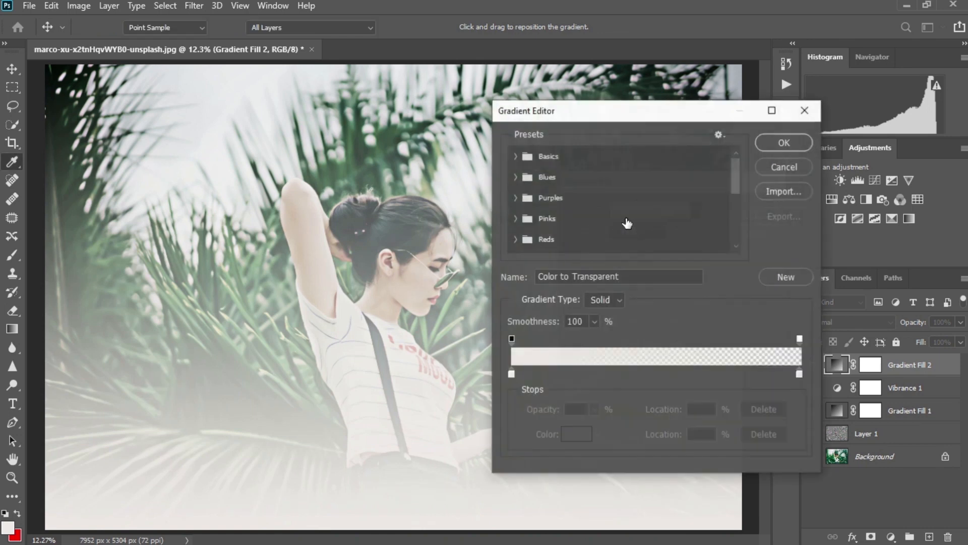
left_click(517, 177)
scroll(522, 210, "down", 4)
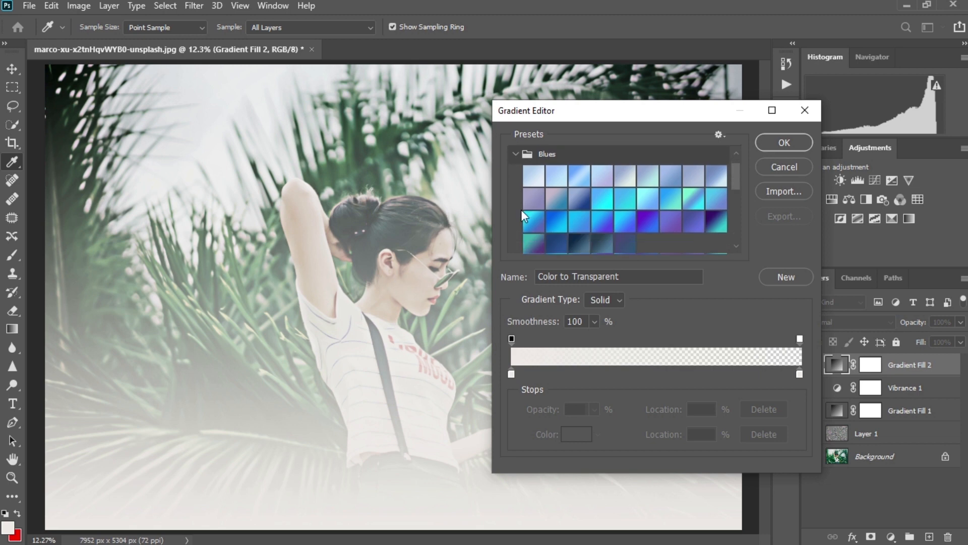
left_click(515, 198)
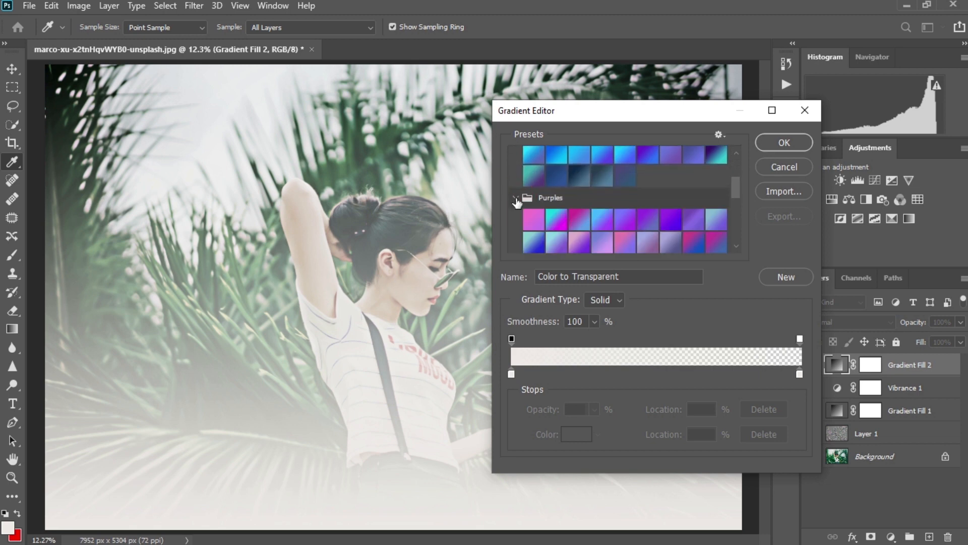
scroll(524, 209, "down", 1)
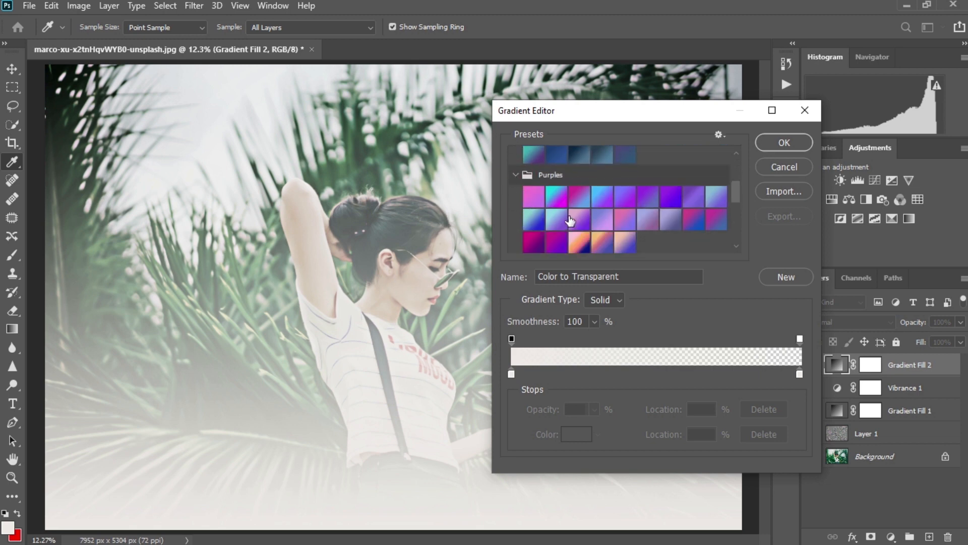
left_click(553, 196)
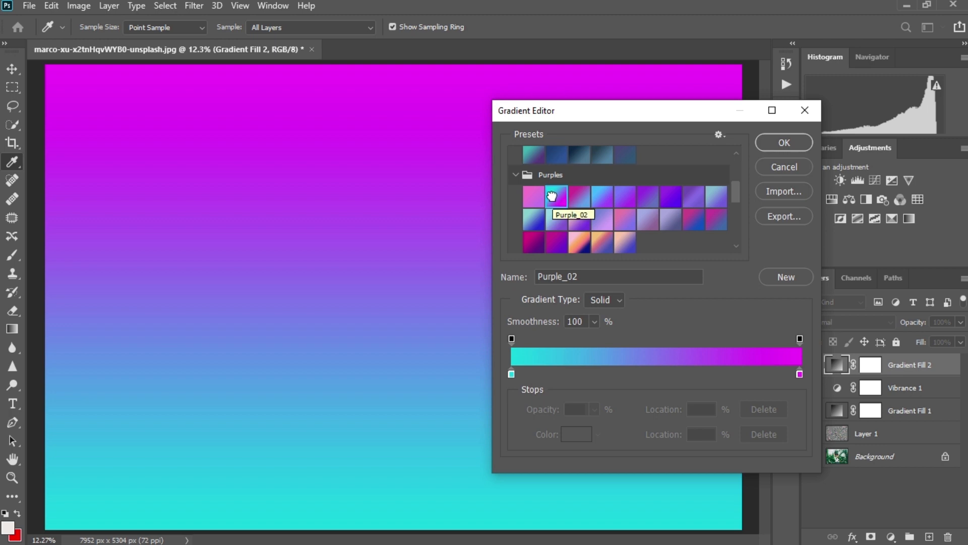
left_click(780, 145)
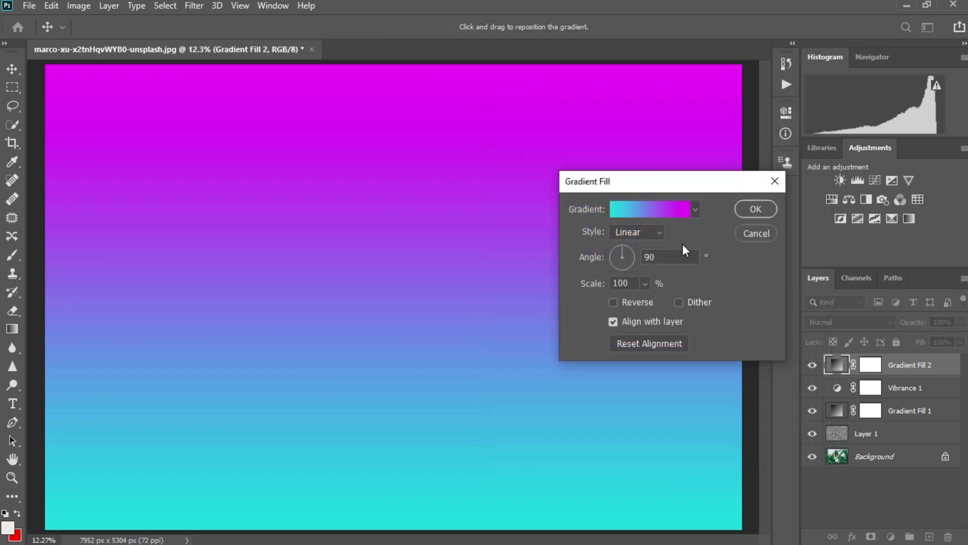
left_click(743, 213)
Step: Set the Gradient Fill 2 layer's blend mode to Soft Light
left_click(841, 321)
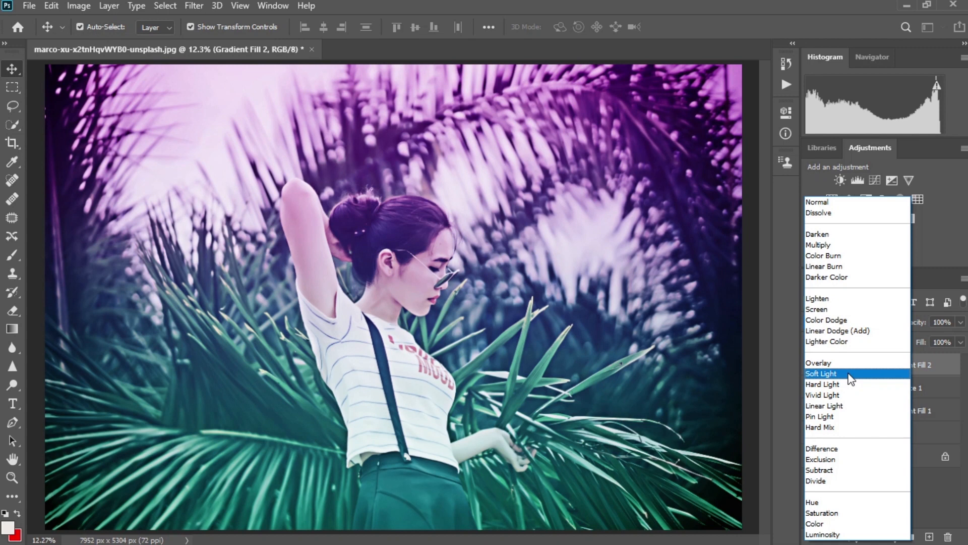
left_click(852, 378)
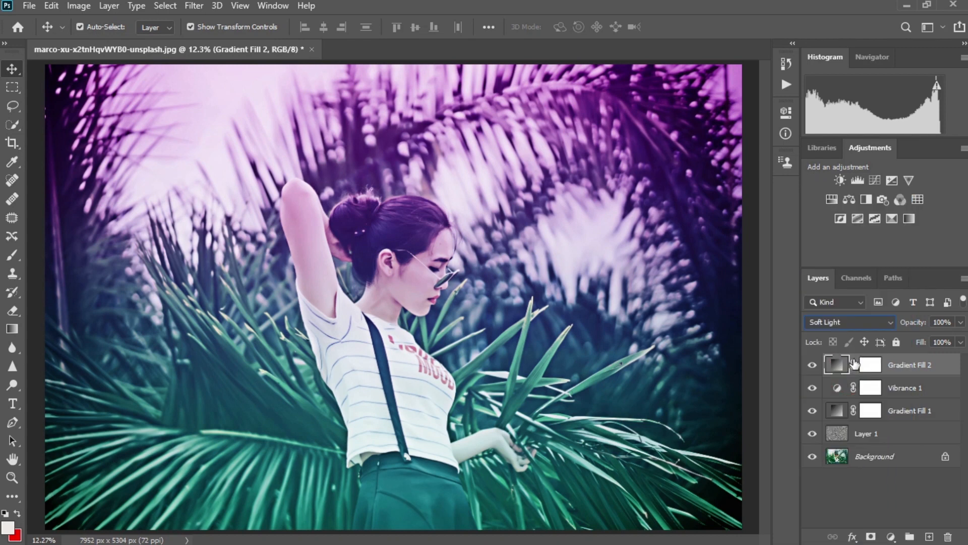
Step: Set the Gradient Fill 2 layer's gradient angle to 144.05° and keep the gradient direction unreversed
double_click(837, 366)
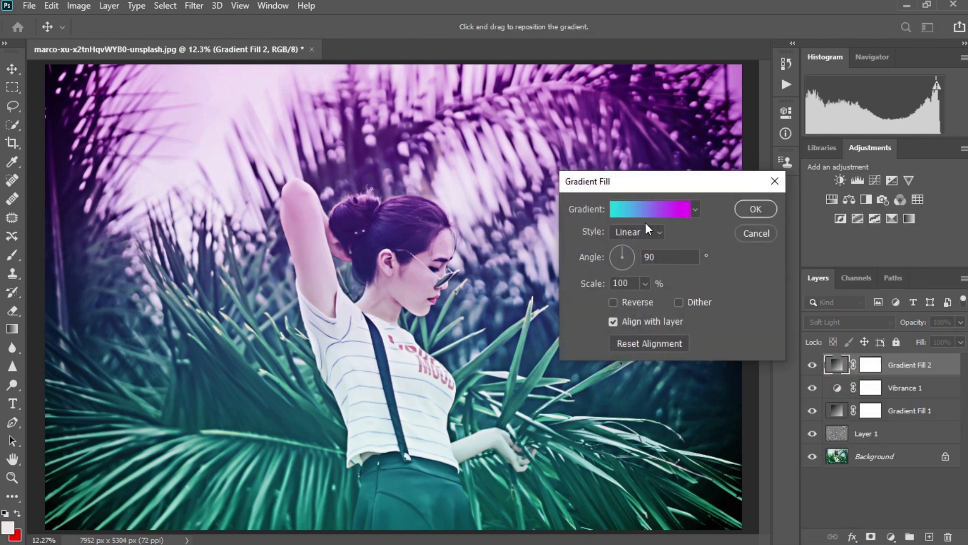
left_click_drag(618, 251, 612, 250)
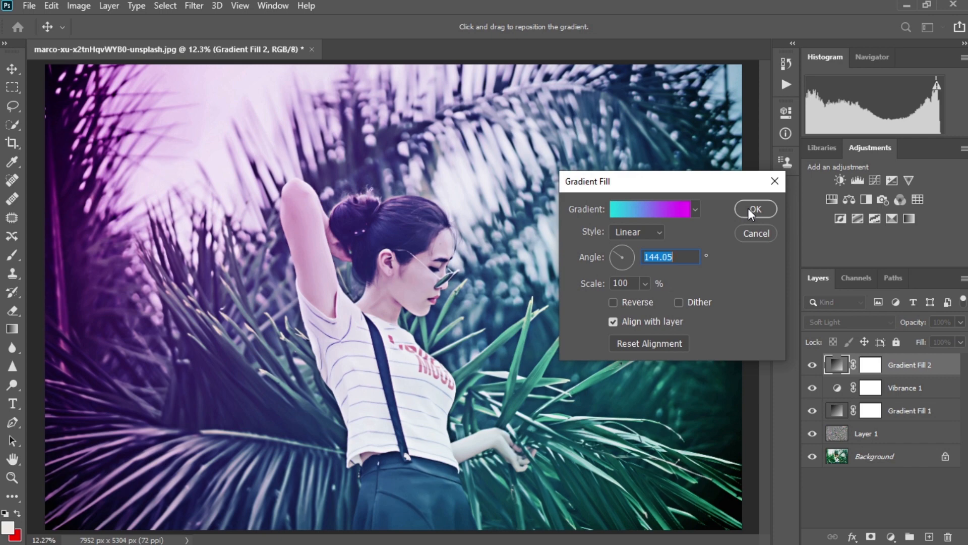
left_click(636, 305)
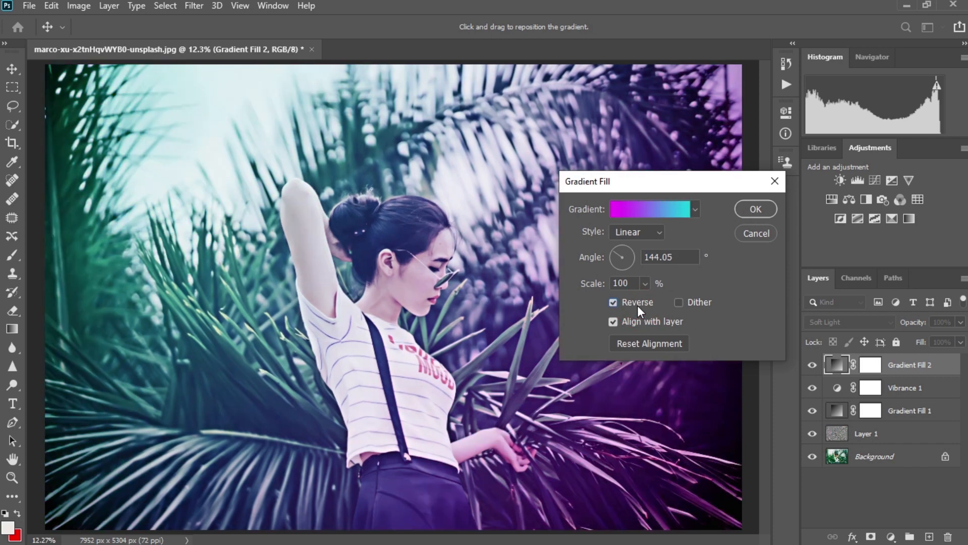
left_click(636, 301)
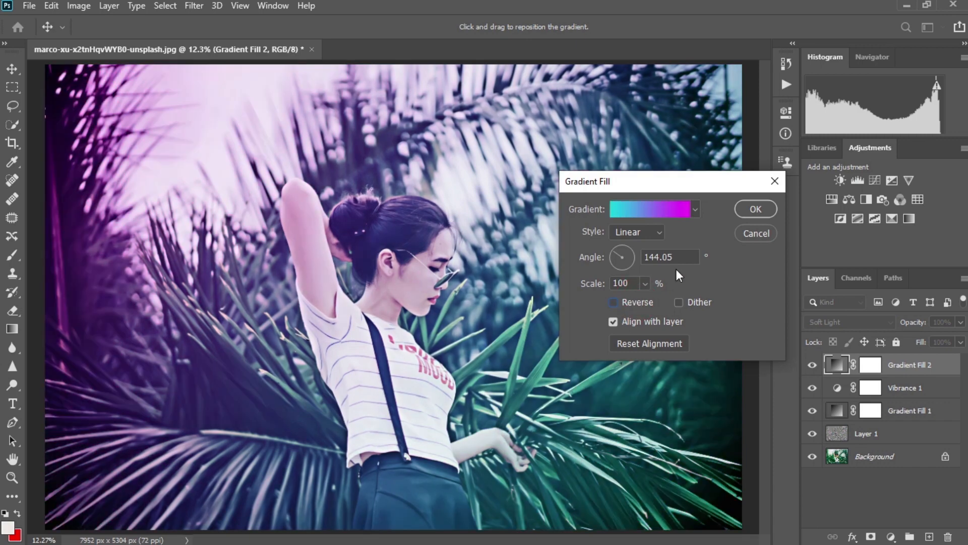
left_click(752, 209)
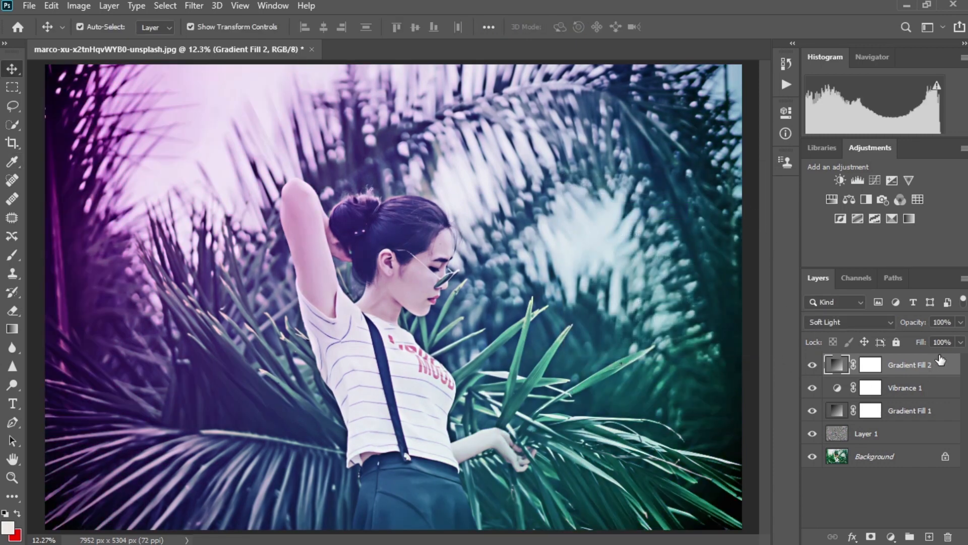
Step: Try placing the Gradient Fill 2 layer below Gradient Fill 1, and undo the reordering
double_click(945, 367)
left_click_drag(945, 368, 914, 427)
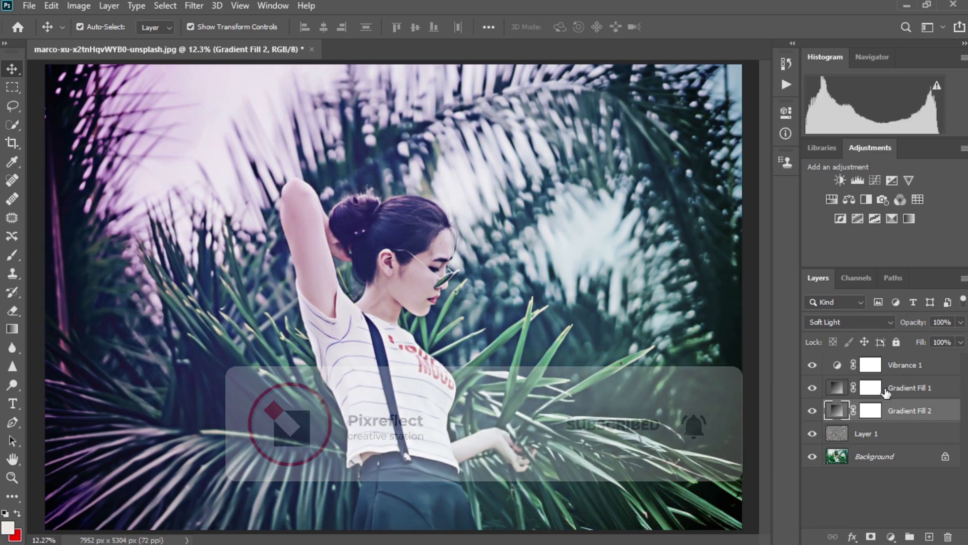
key("ctrl+z")
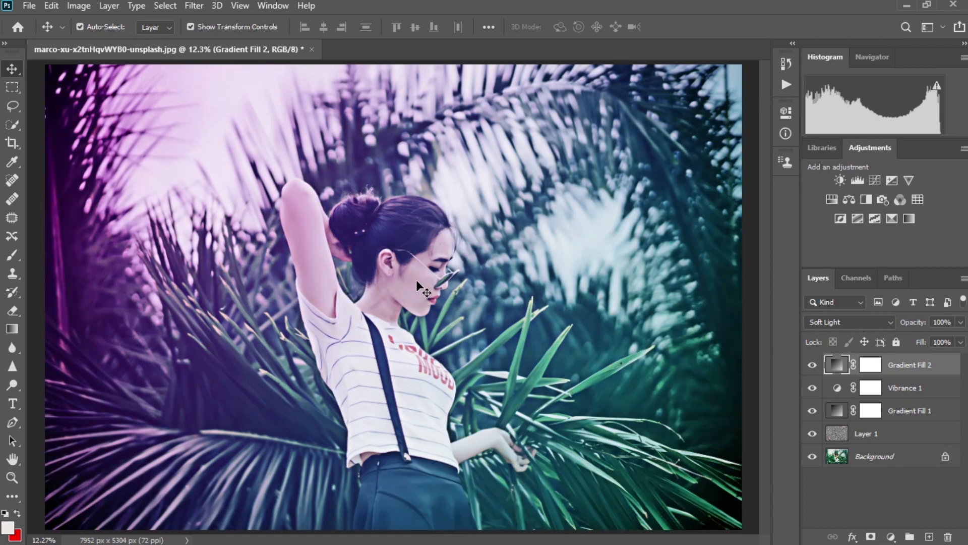
Step: Add a Levels adjustment layer on top with the input black point at 35 and the white point at 230
key("ctrl+space")
left_click(377, 232)
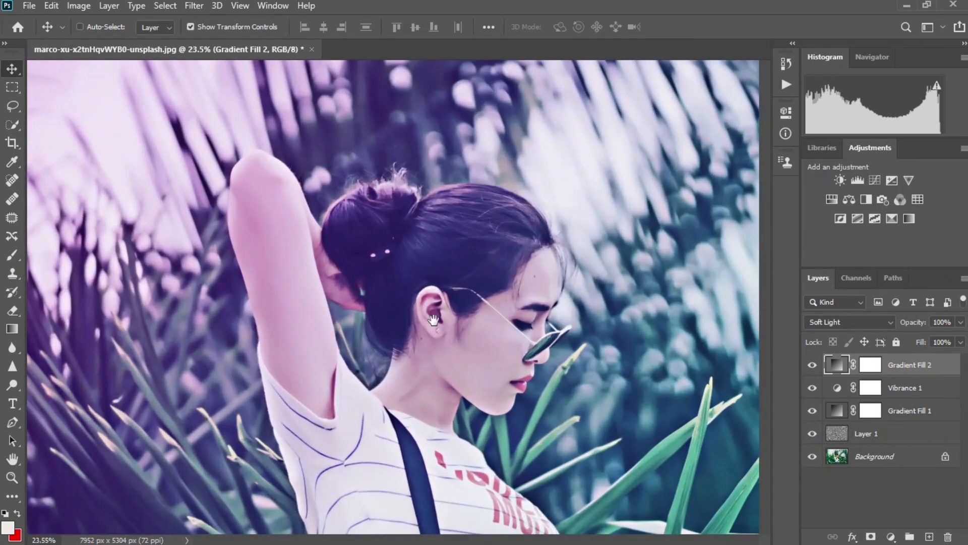
key("space")
left_click_drag(450, 359, 417, 284)
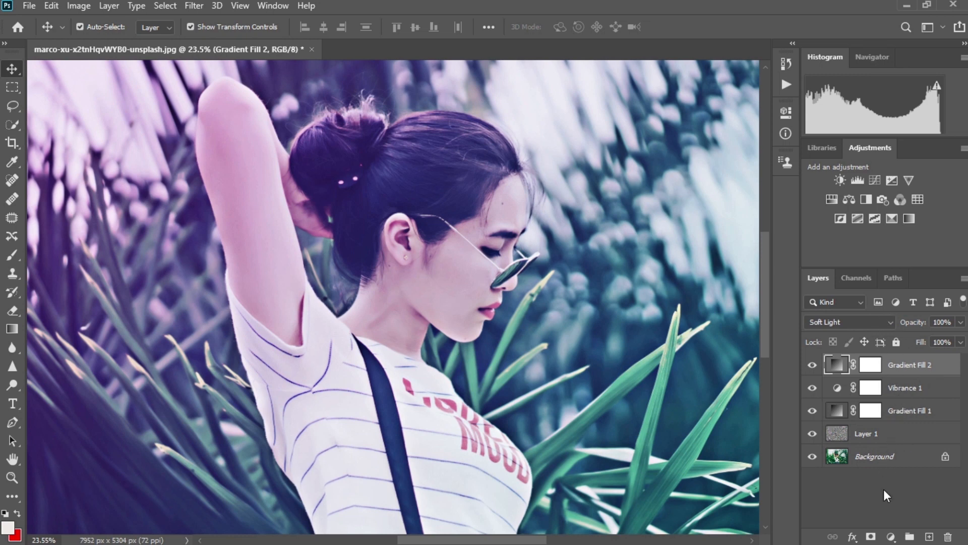
left_click(891, 536)
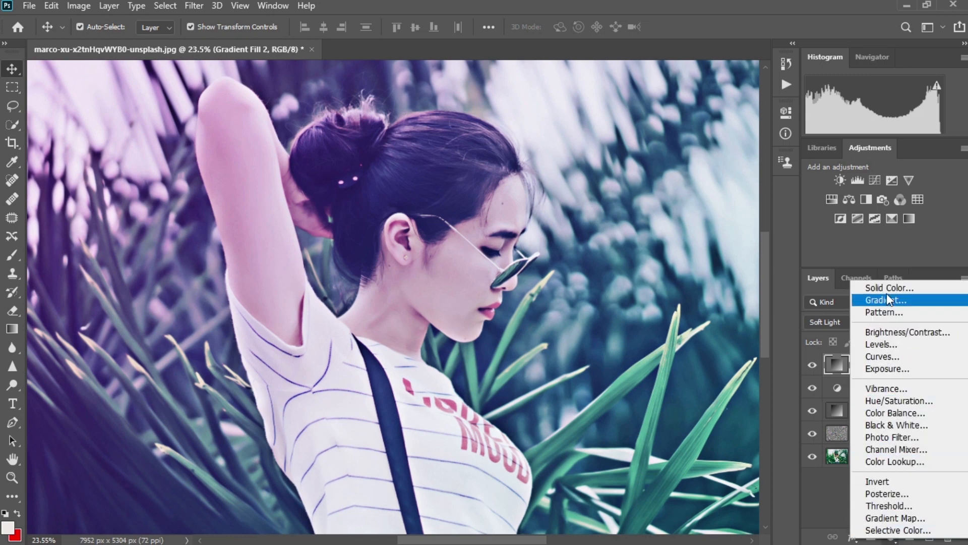
left_click(896, 346)
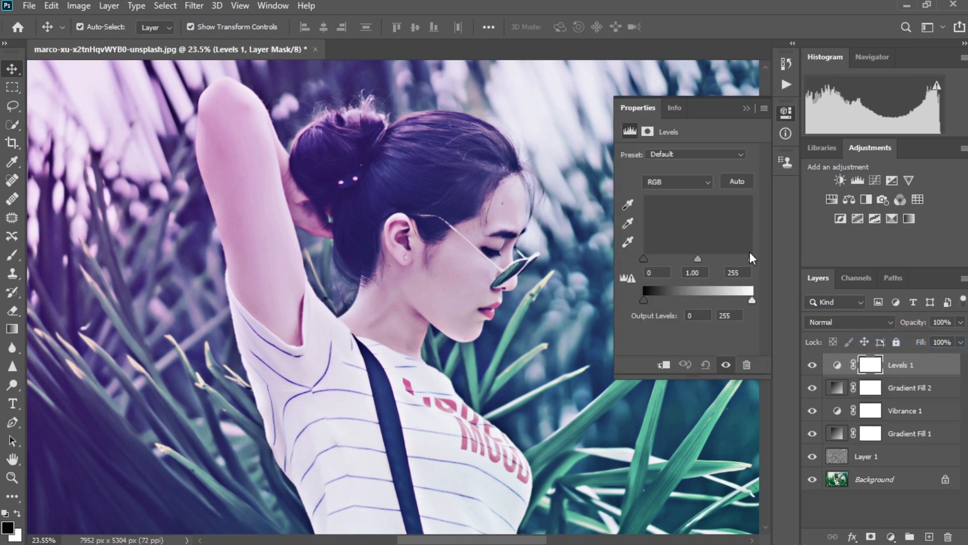
left_click_drag(746, 257, 742, 259)
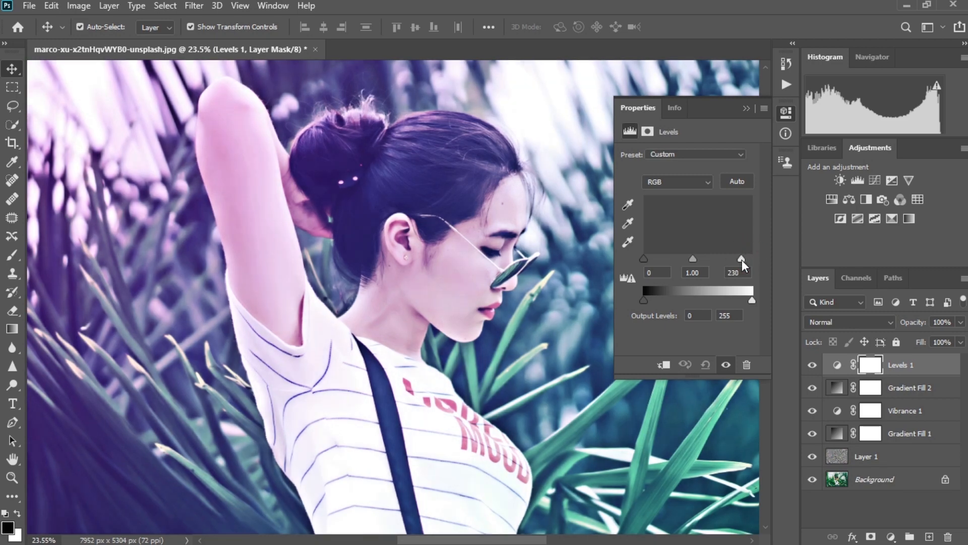
left_click_drag(644, 258, 658, 258)
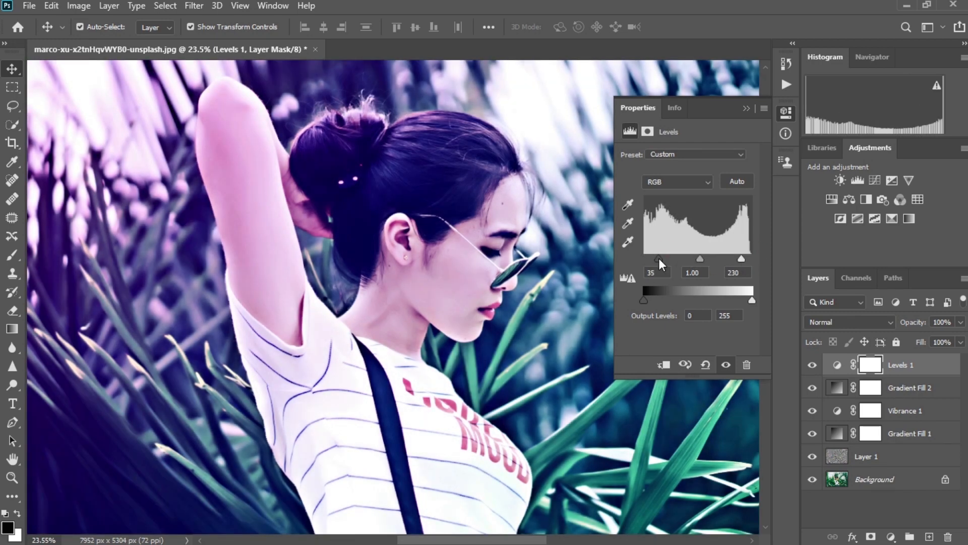
left_click(784, 117)
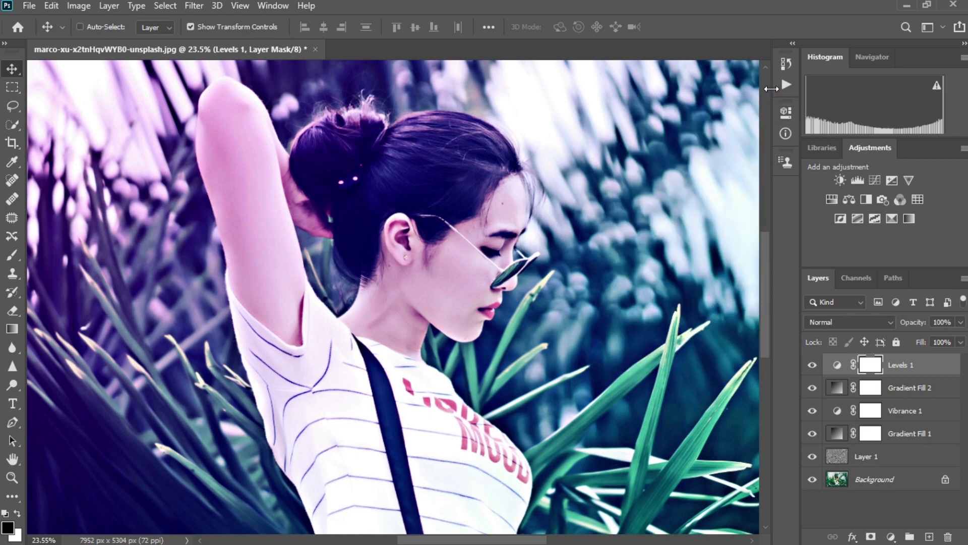
key("ctrl+0")
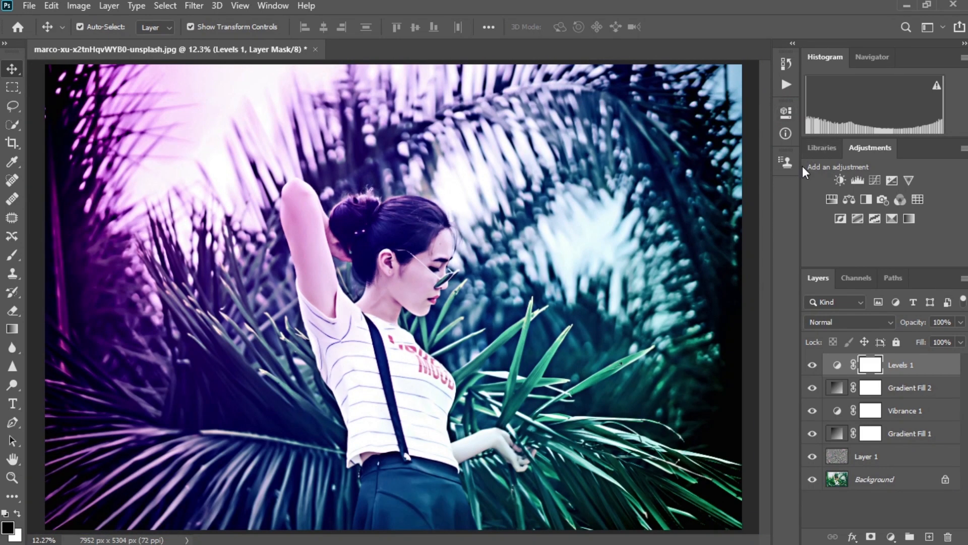
Step: Reapply the Soft Light blend mode to the Gradient Fill 2 layer
left_click(915, 388)
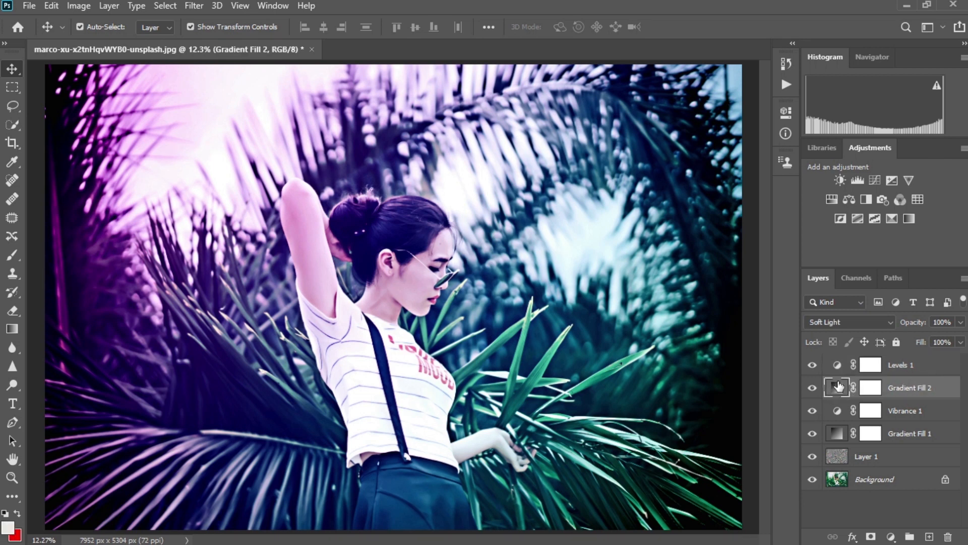
left_click(873, 321)
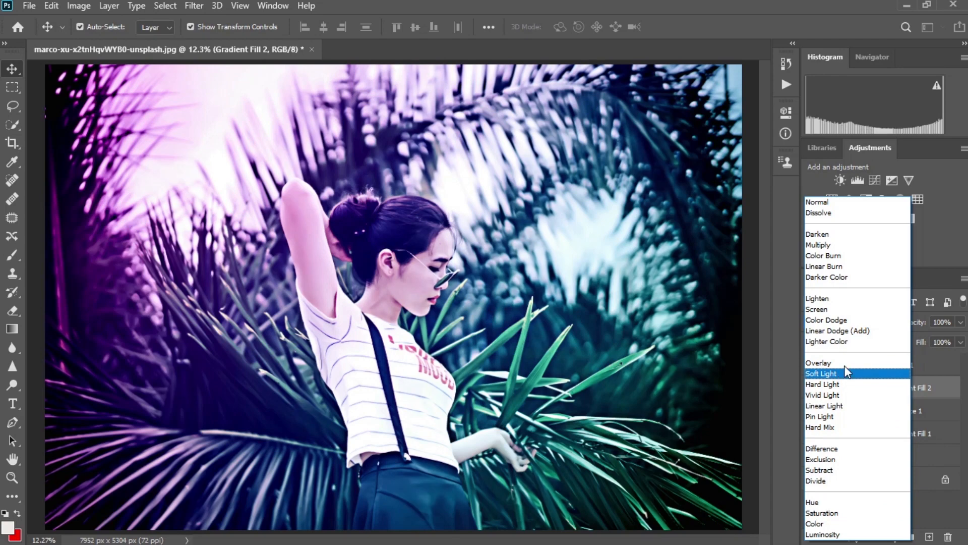
left_click(835, 374)
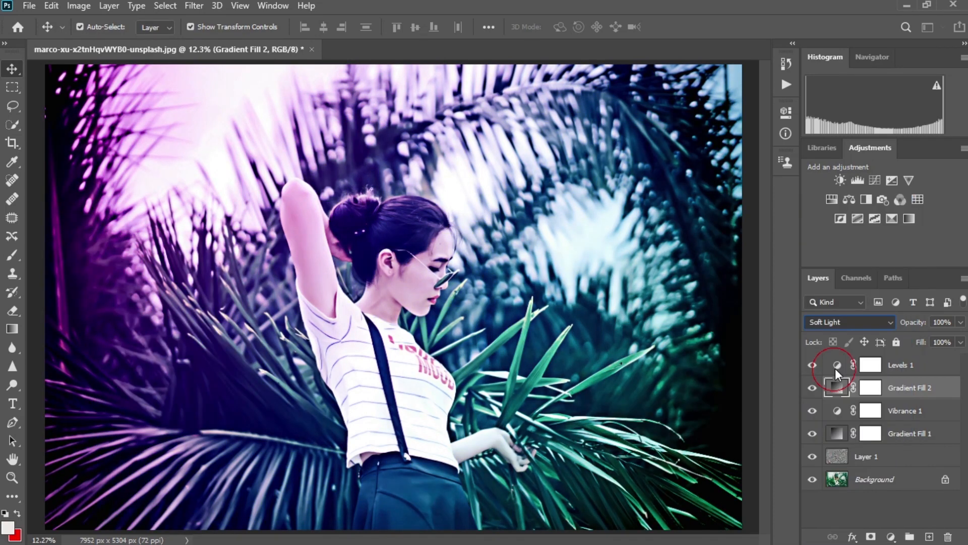
Step: Add a Hue/Saturation adjustment layer above Levels 1 with Hue +7, Saturation +33 and Lightness -6
left_click(938, 364)
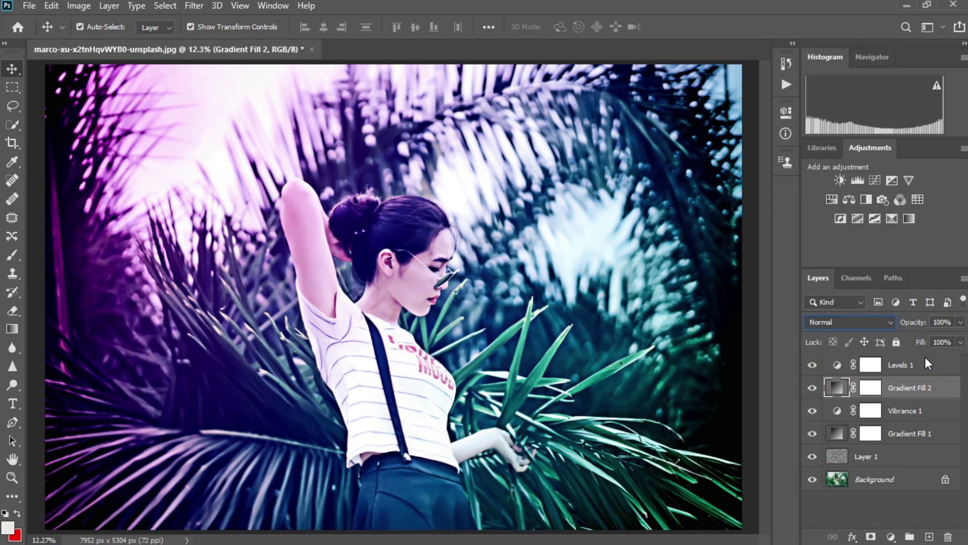
left_click(892, 535)
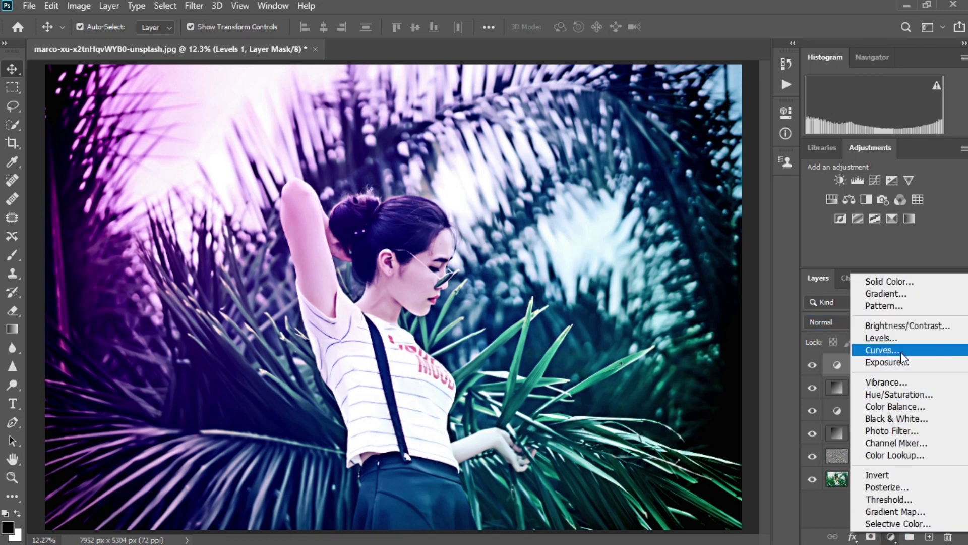
left_click(903, 398)
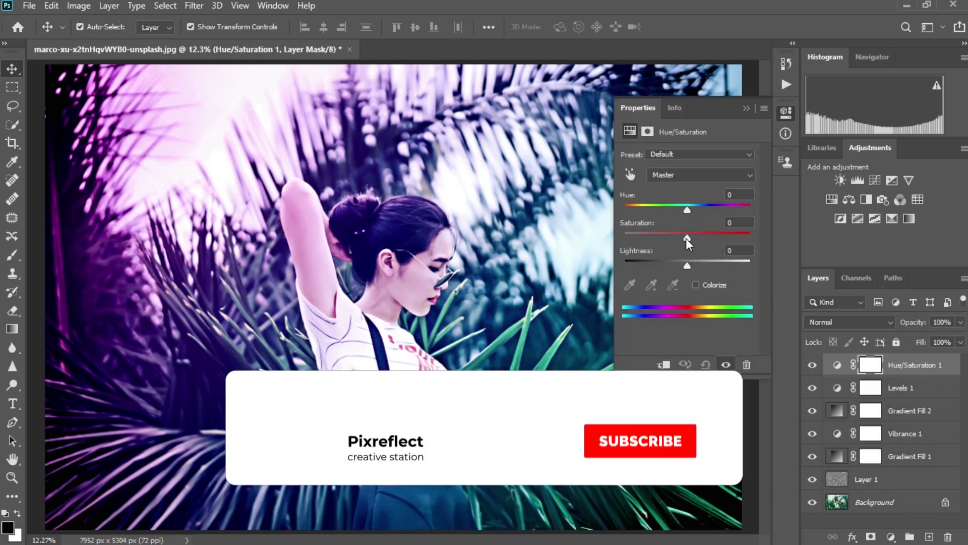
left_click_drag(686, 238, 692, 209)
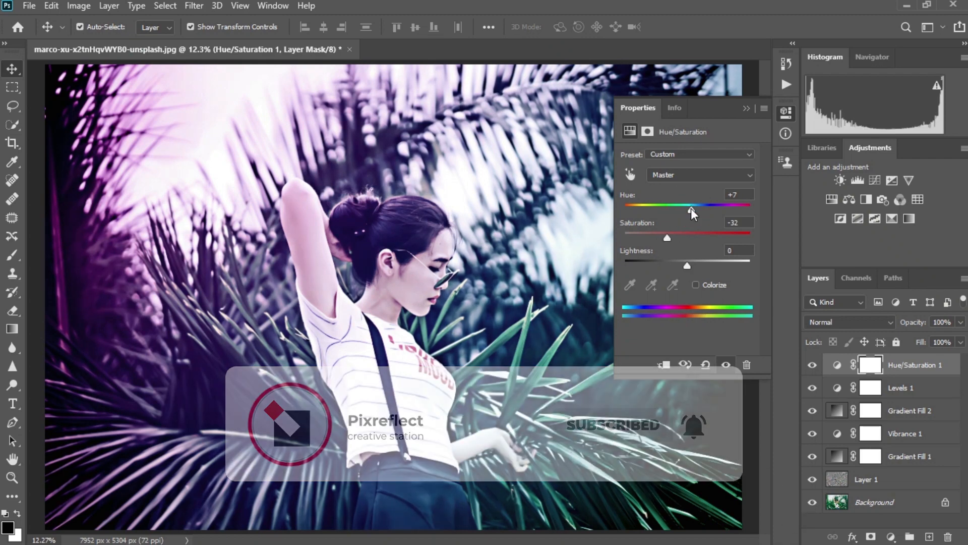
mouse_move(696, 260)
left_mouse_down()
mouse_move(673, 252)
mouse_move(684, 263)
left_mouse_up()
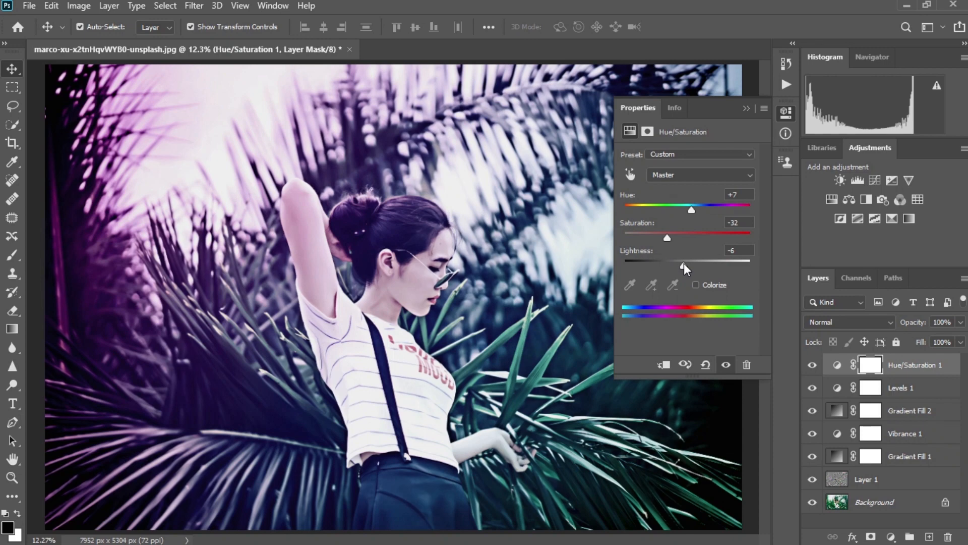
left_click_drag(670, 236, 708, 238)
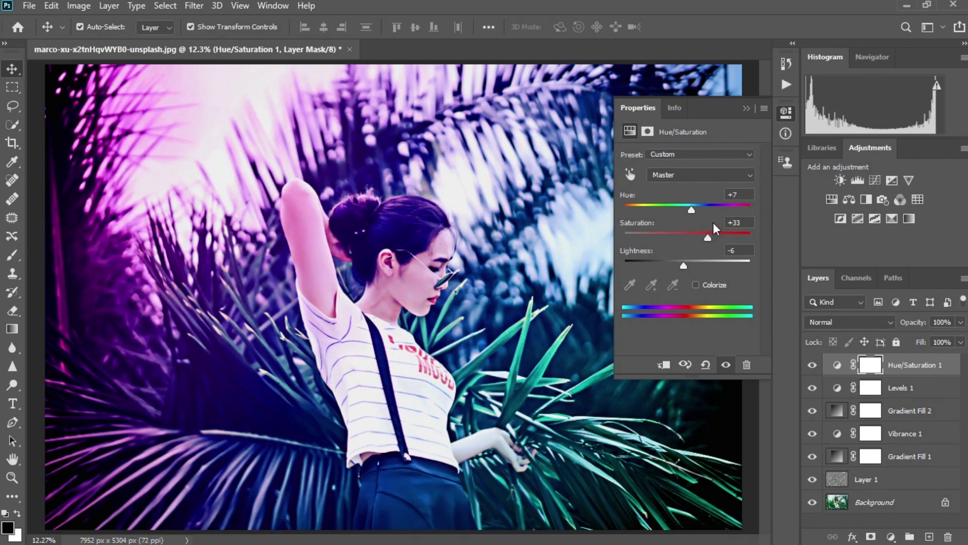
left_click(789, 110)
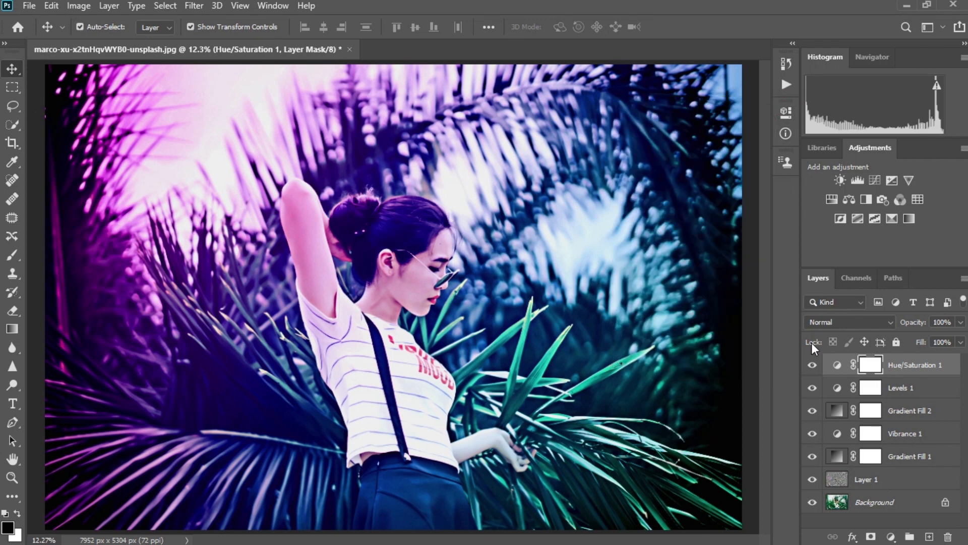